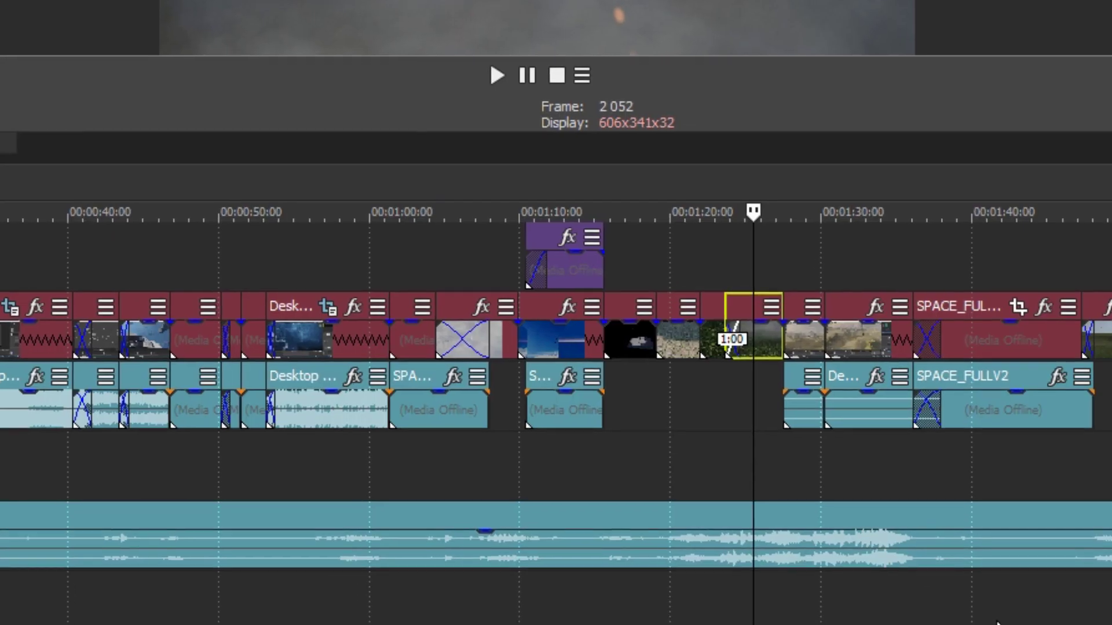
Select all events on the VEGAS Pro timeline and delete them.
{"action": "key", "text": "ctrl+a"}
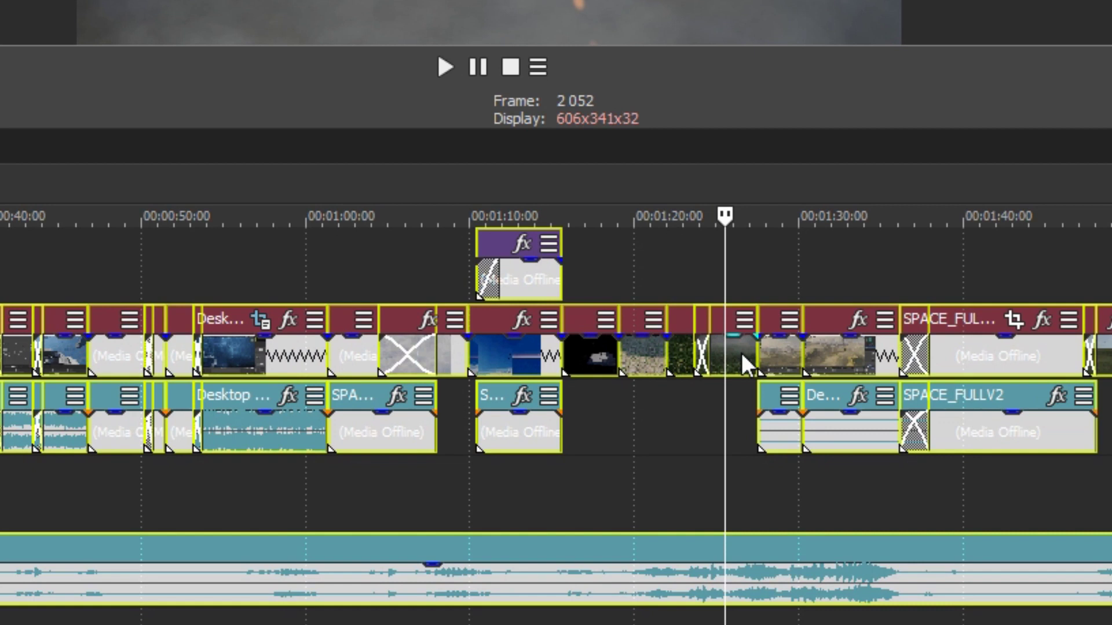
{"action": "right_click", "coordinate": [738, 357]}
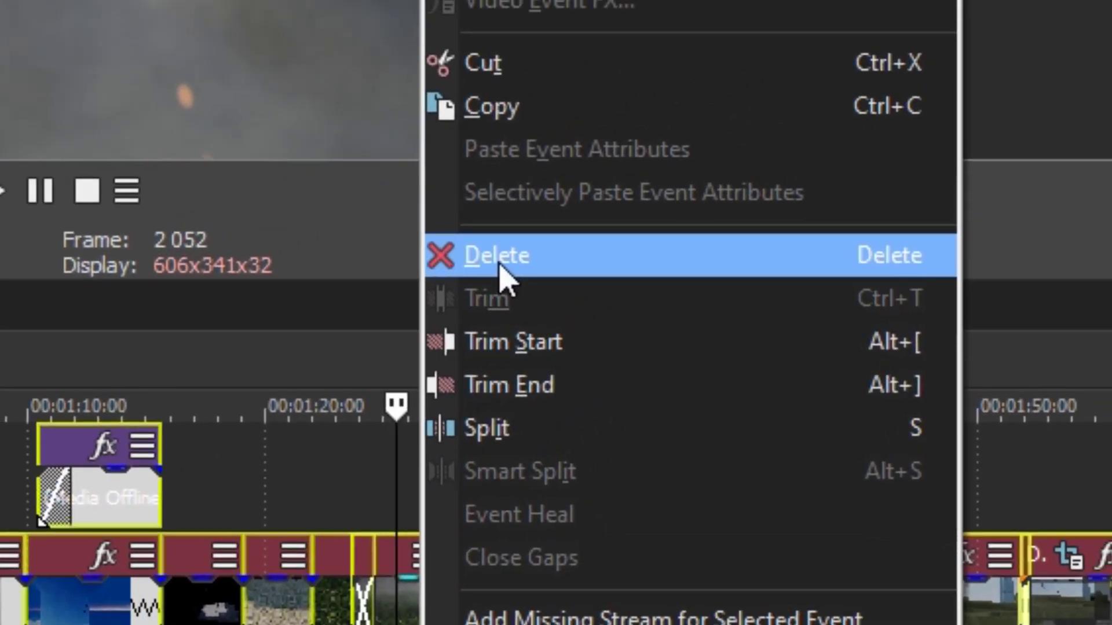
{"action": "left_click", "coordinate": [499, 265]}
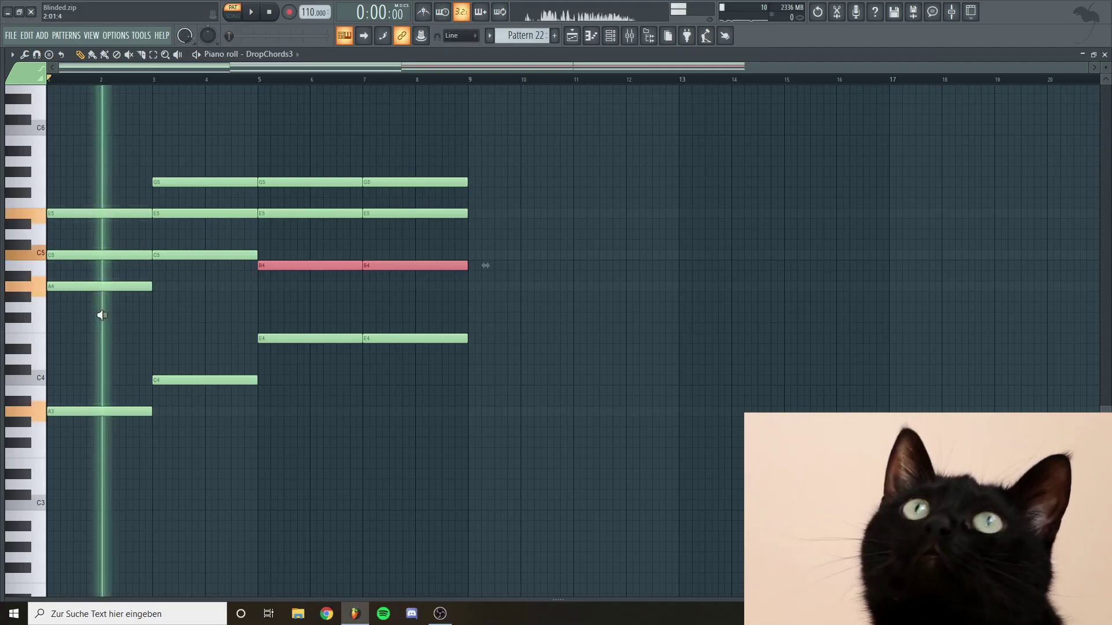
Audition the edited DropChords3 chords and new passing notes across bars 2–4.
{"action": "left_click_drag", "start_coordinate": [102, 315], "coordinate": [254, 320]}
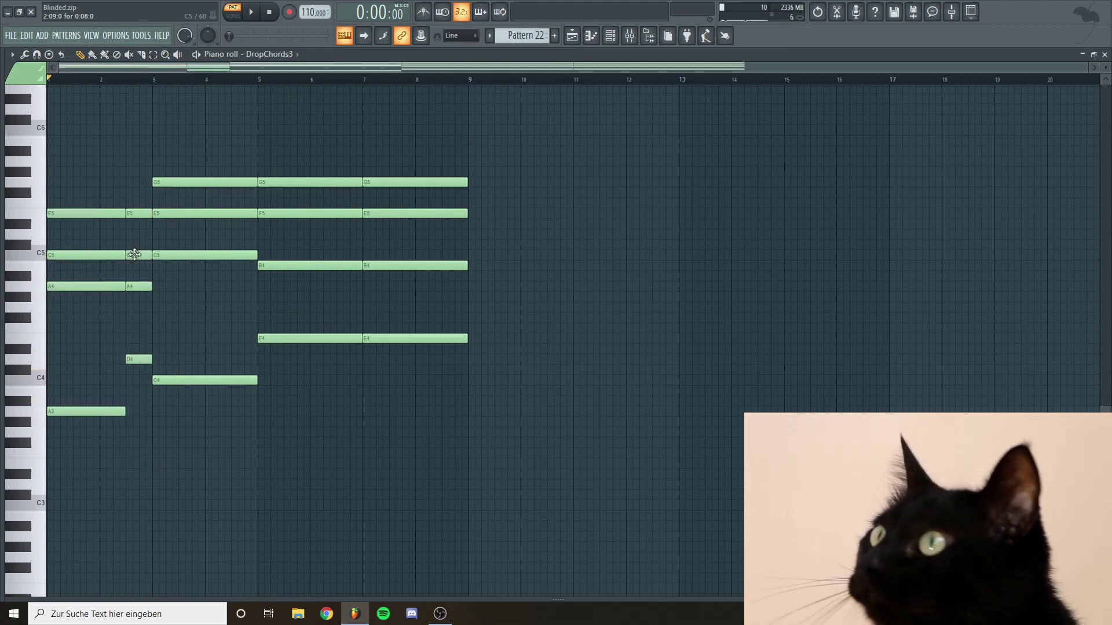
{"action": "left_click_drag", "start_coordinate": [115, 256], "coordinate": [208, 273]}
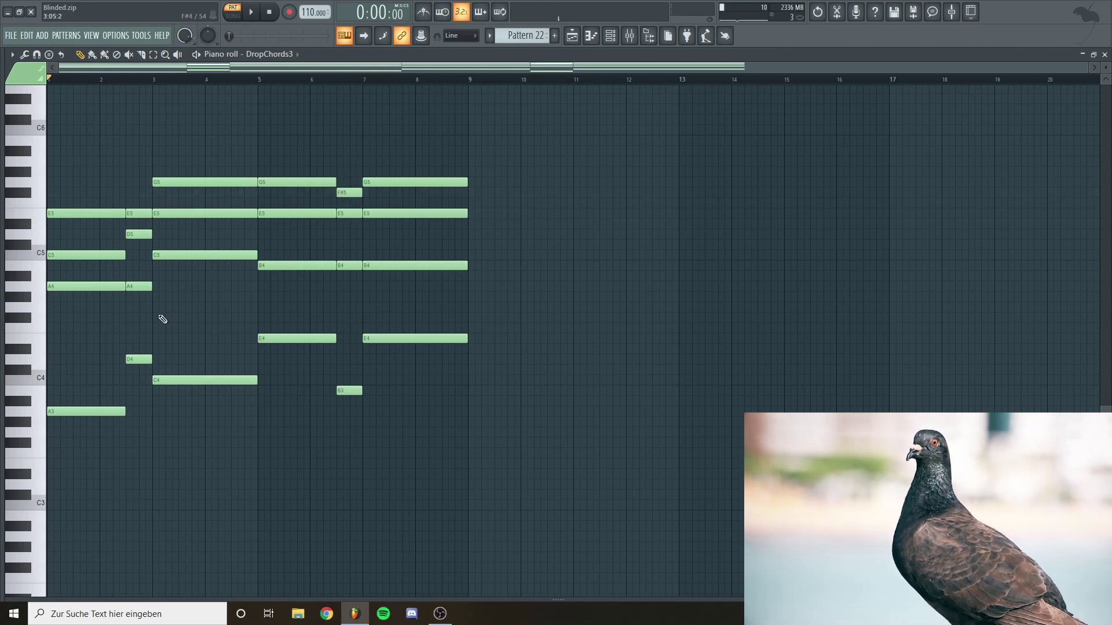
{"action": "left_click_drag", "start_coordinate": [96, 322], "coordinate": [387, 319]}
Duplicate all the DropChords3 chord notes into bars 9–17 with Ctrl+B.
{"action": "scroll", "coordinate": [497, 475], "scroll_direction": "up", "scroll_amount": 2}
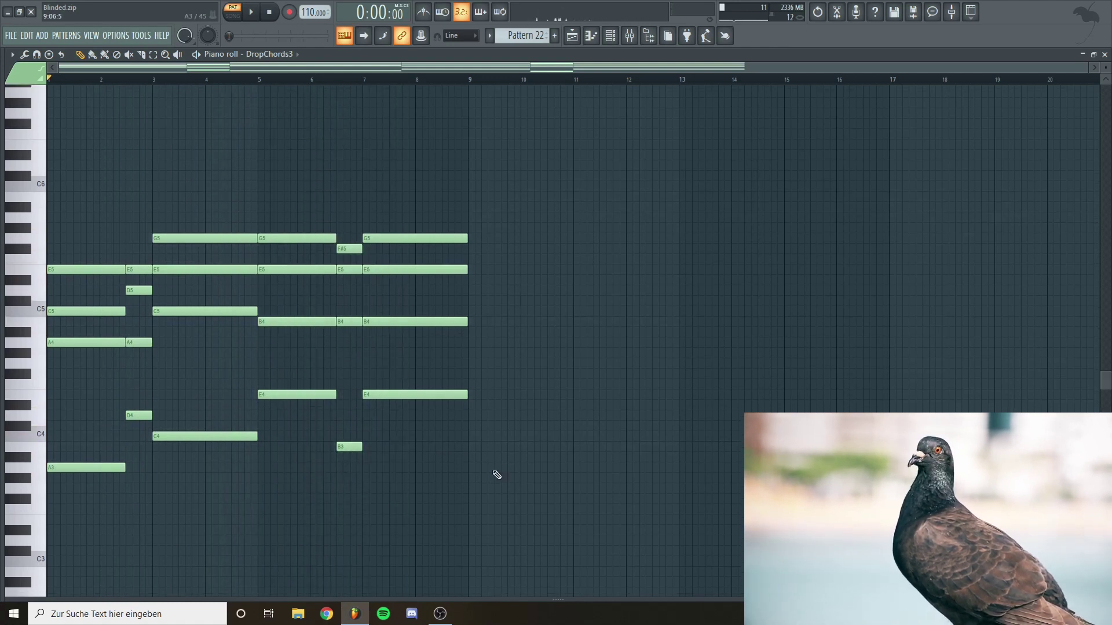
{"action": "left_click_drag", "start_coordinate": [505, 488], "coordinate": [65, 199], "text": "ctrl"}
{"action": "key", "text": "ctrl+b"}
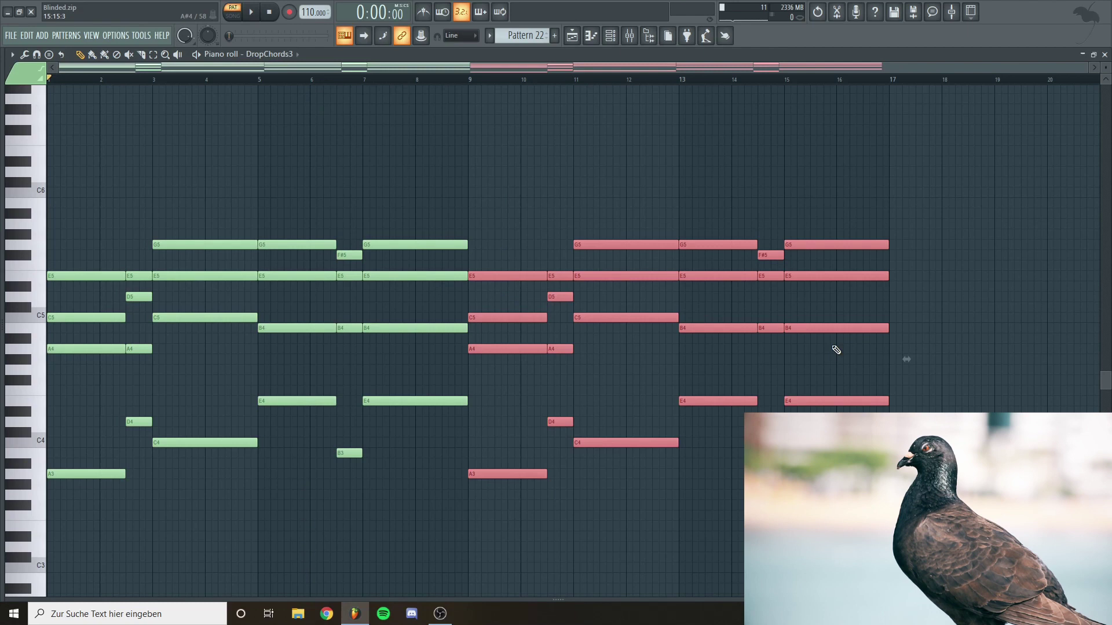
{"action": "left_click", "coordinate": [836, 350]}
Audition the repeated chords and the new ending around bars 14–16.
{"action": "scroll", "coordinate": [794, 362], "scroll_direction": "right", "scroll_amount": 3}
{"action": "key", "text": "y"}
{"action": "left_click_drag", "start_coordinate": [588, 353], "coordinate": [649, 364]}
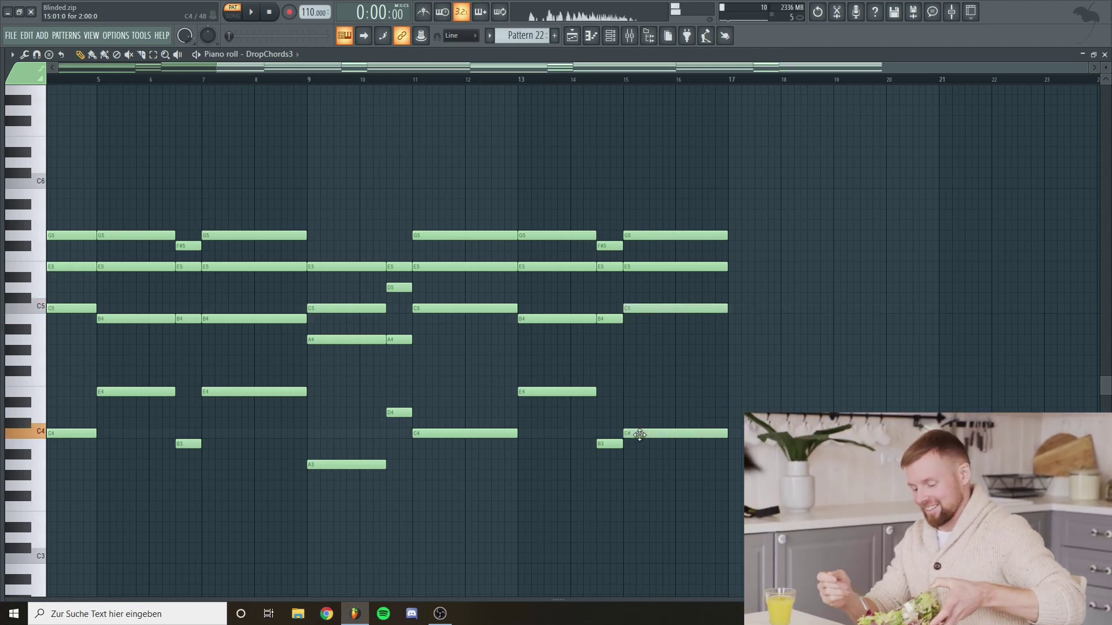
{"action": "left_click_drag", "start_coordinate": [556, 407], "coordinate": [693, 421]}
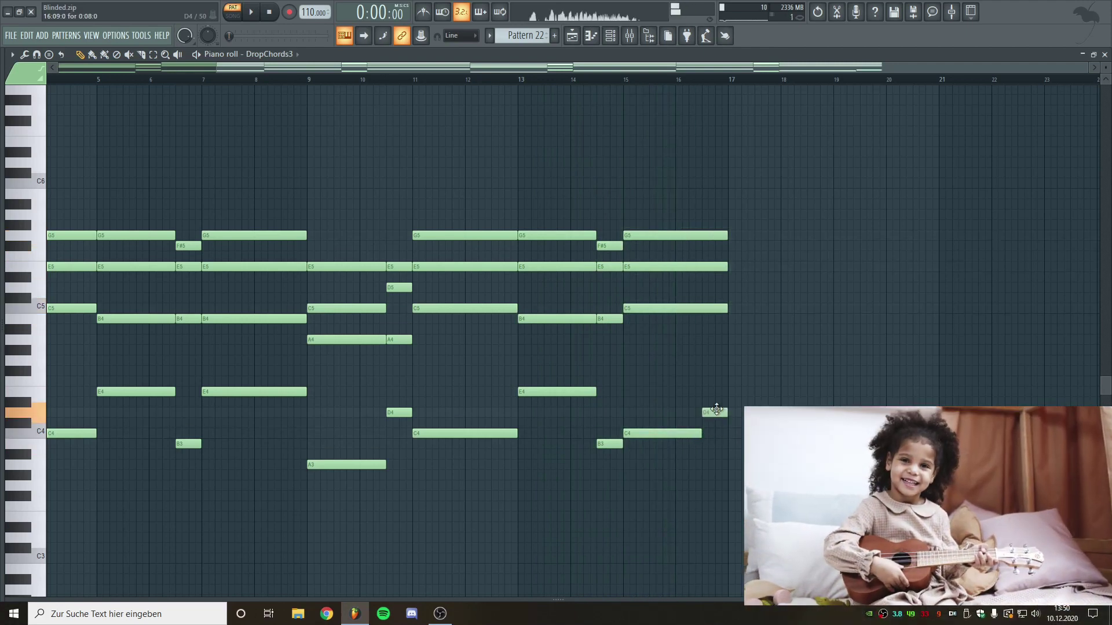
{"action": "left_click_drag", "start_coordinate": [583, 419], "coordinate": [694, 395]}
Close the Serum window and delete the two stray high notes in the DropBass1 piano roll.
{"action": "scroll", "coordinate": [695, 392], "scroll_direction": "left", "scroll_amount": 3}
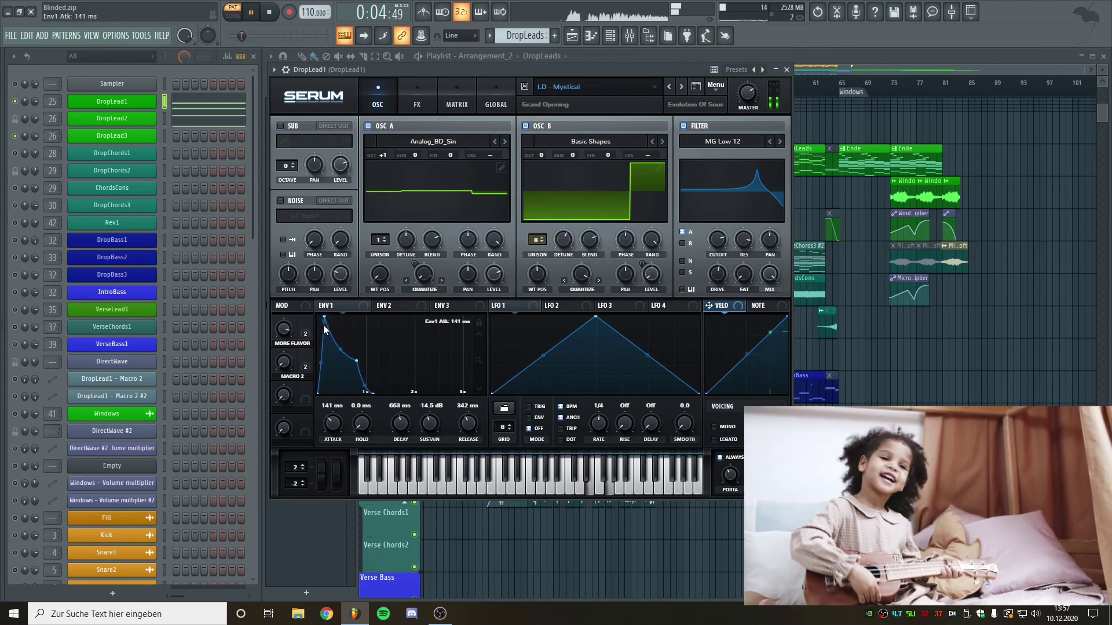
{"action": "left_click", "coordinate": [787, 70]}
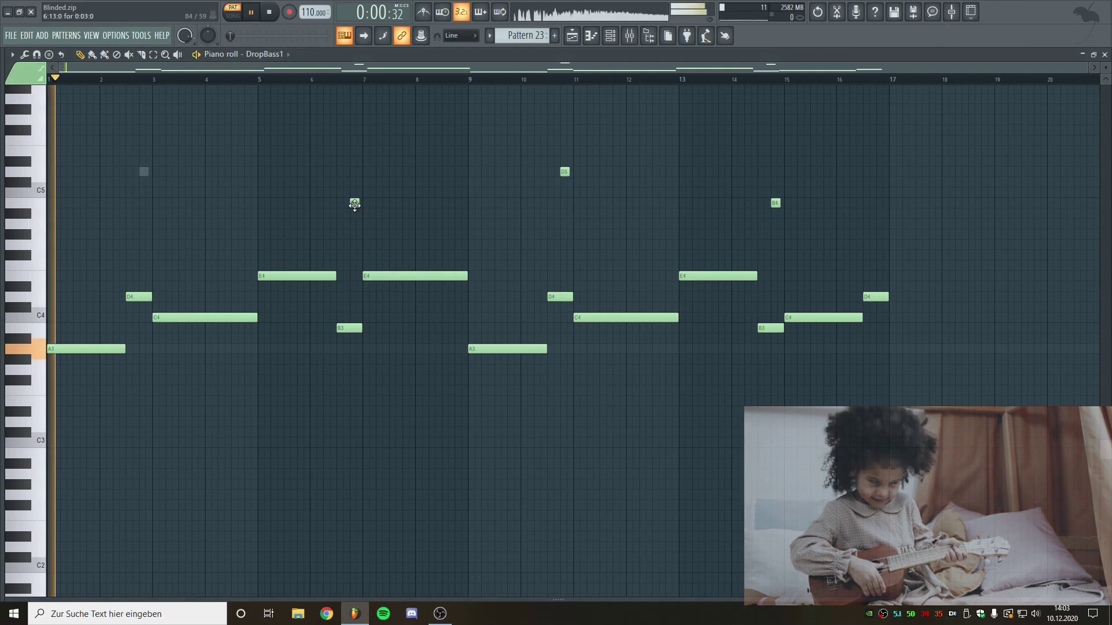
{"action": "right_click", "coordinate": [354, 204]}
{"action": "right_click", "coordinate": [565, 171]}
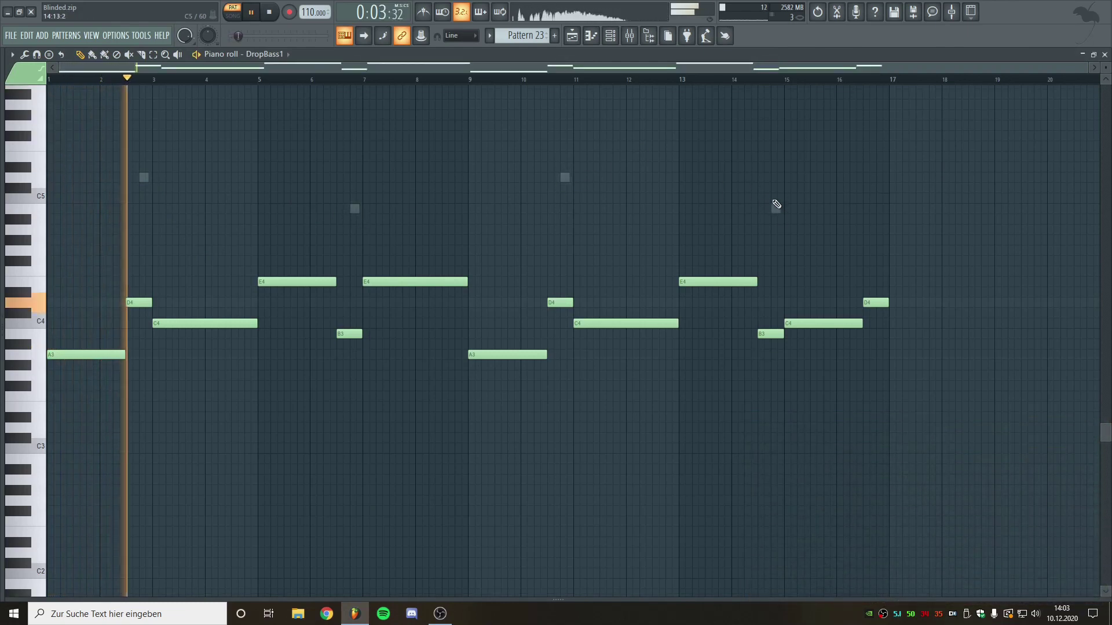
{"action": "scroll", "coordinate": [777, 204], "scroll_direction": "up", "scroll_amount": 3}
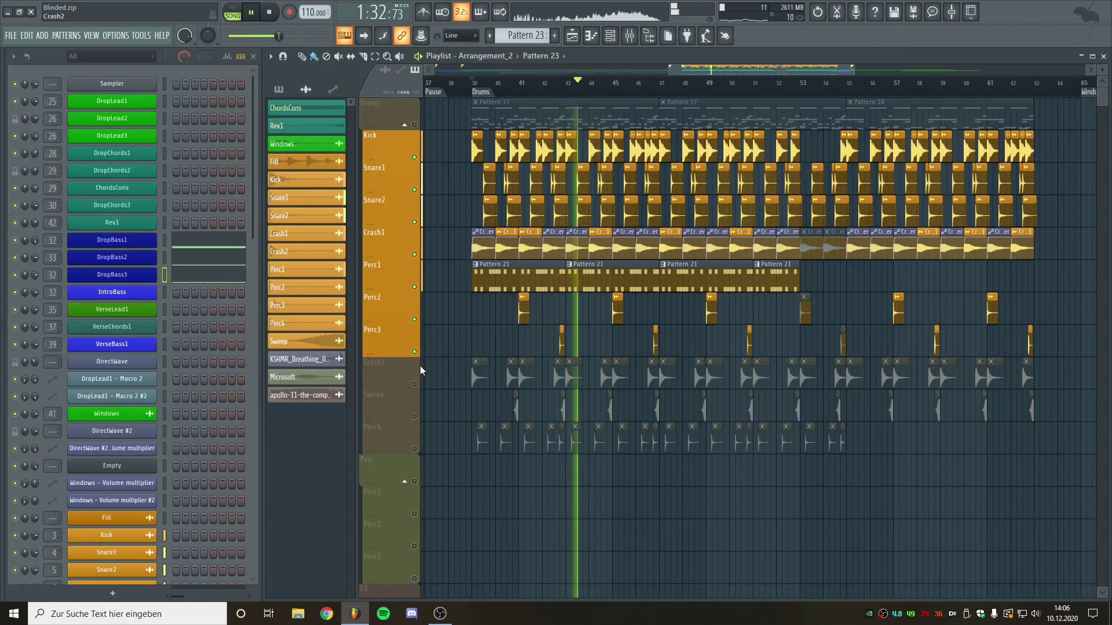
Unmute the Crash2 track in the playlist.
{"action": "left_click", "coordinate": [414, 384]}
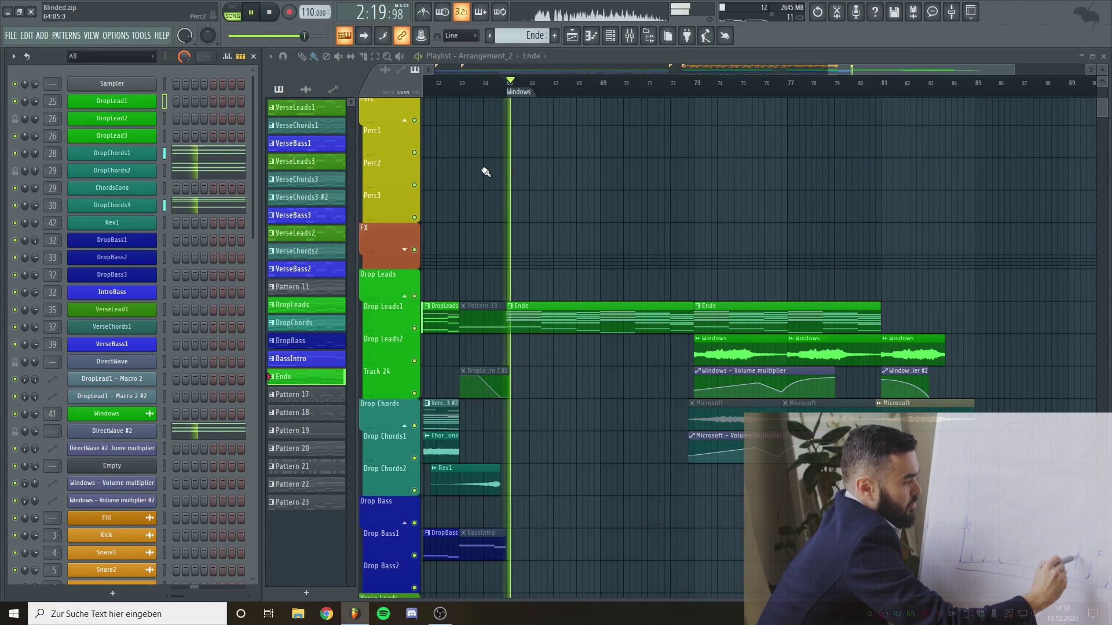
Copy the four DropLead1 lead notes to bar 5 and add a D#7 before the E7.
{"action": "right_click", "coordinate": [144, 102]}
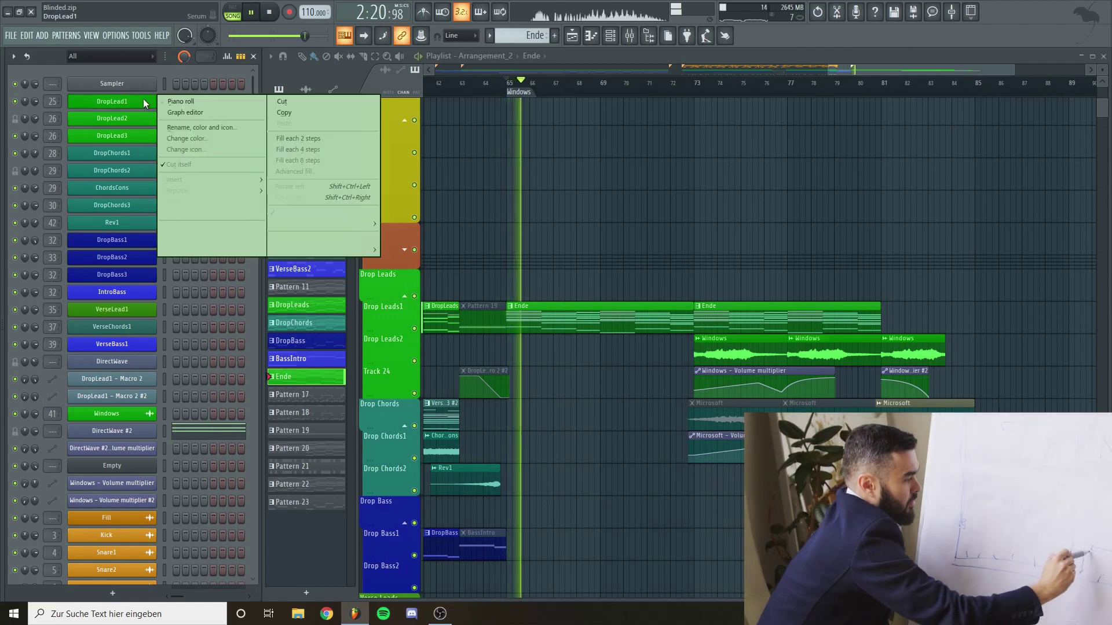
{"action": "left_click", "coordinate": [173, 101]}
{"action": "scroll", "coordinate": [82, 241], "scroll_direction": "up", "scroll_amount": 3}
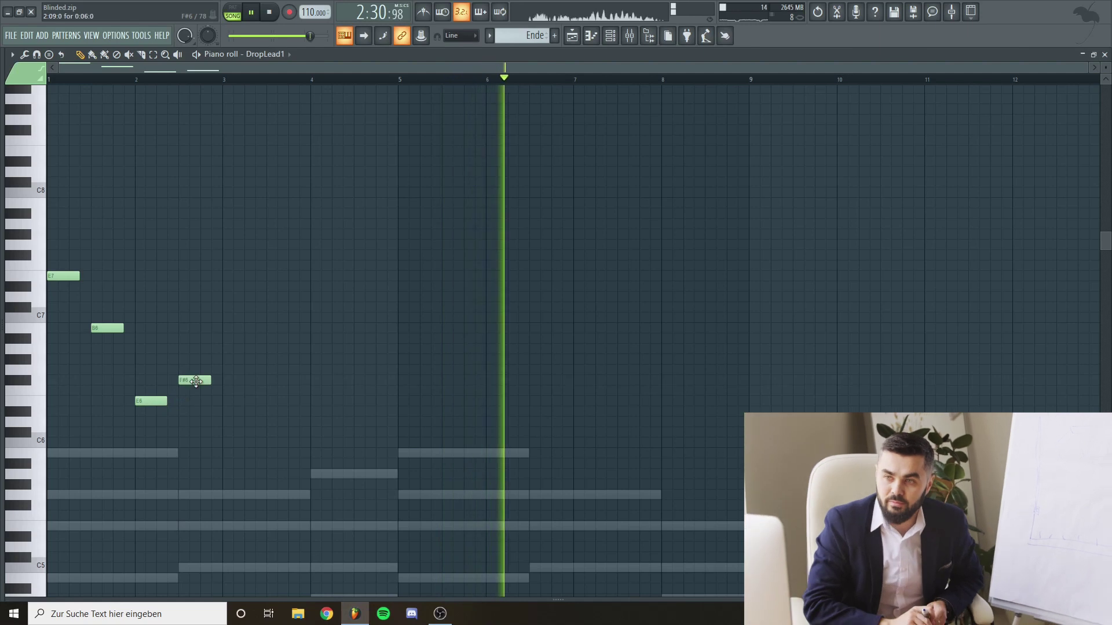
{"action": "left_click_drag", "start_coordinate": [286, 439], "coordinate": [47, 264], "text": "ctrl"}
{"action": "left_click_drag", "start_coordinate": [289, 277], "coordinate": [421, 279]}
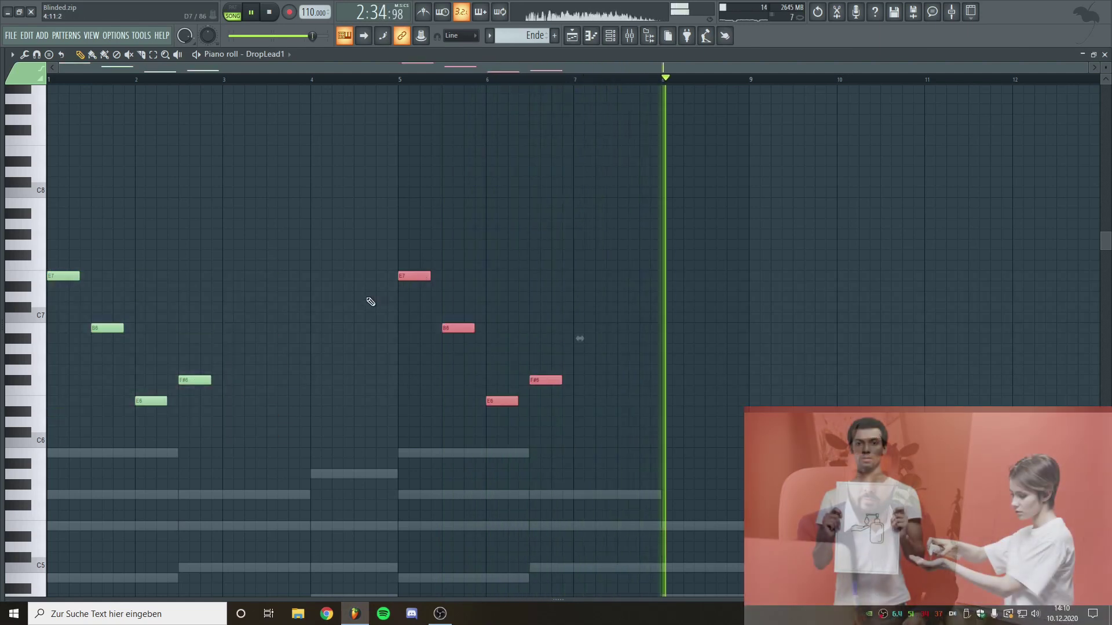
{"action": "left_click", "coordinate": [366, 287]}
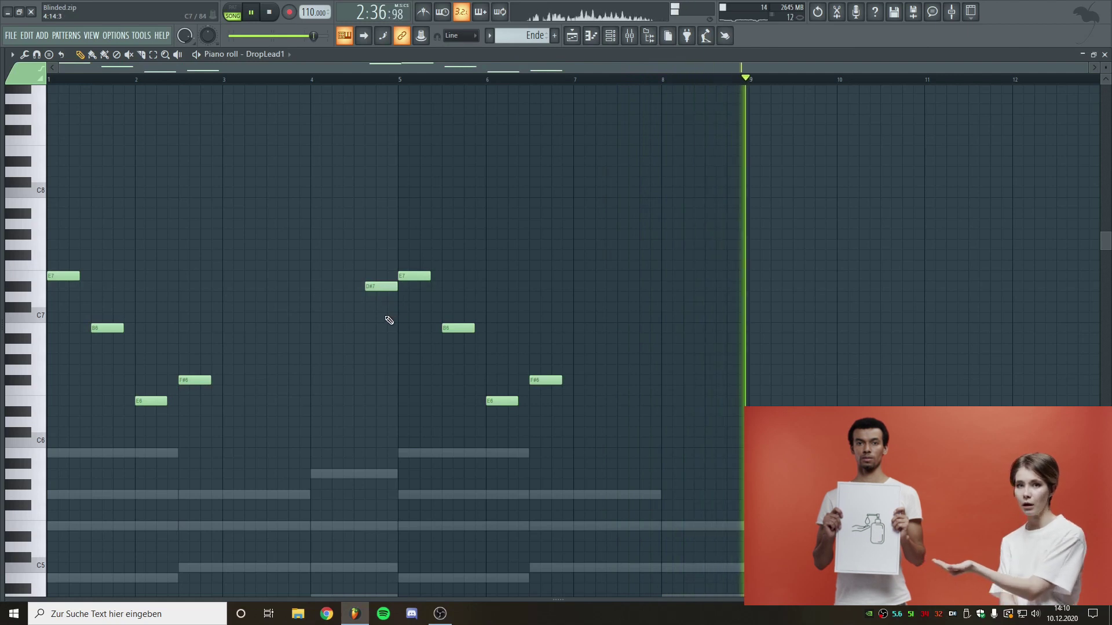
Close the piano roll and bring the later Ende bars of the playlist into view.
{"action": "scroll", "coordinate": [374, 332], "scroll_direction": "down", "scroll_amount": 2}
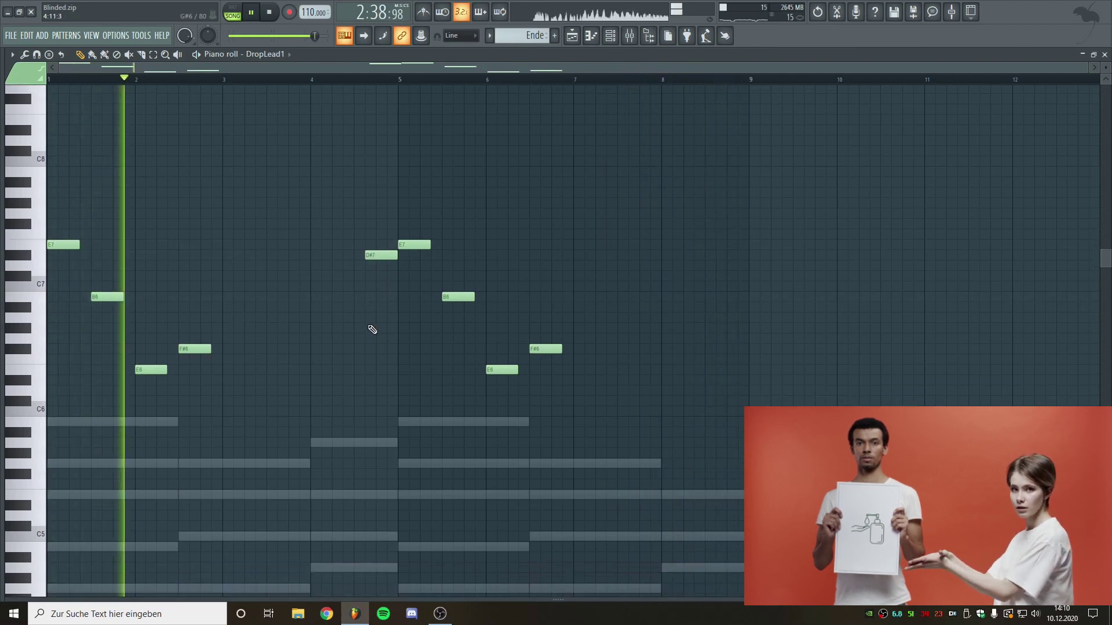
{"action": "scroll", "coordinate": [373, 330], "scroll_direction": "up", "scroll_amount": 2}
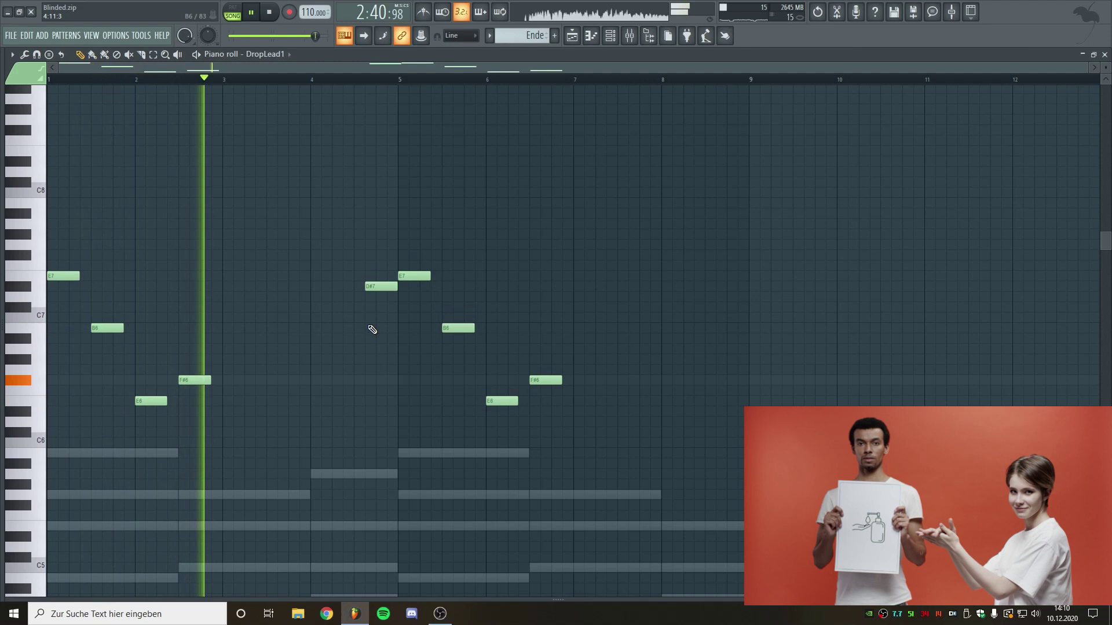
{"action": "left_click", "coordinate": [1106, 55]}
{"action": "scroll", "coordinate": [884, 268], "scroll_direction": "down", "scroll_amount": 2}
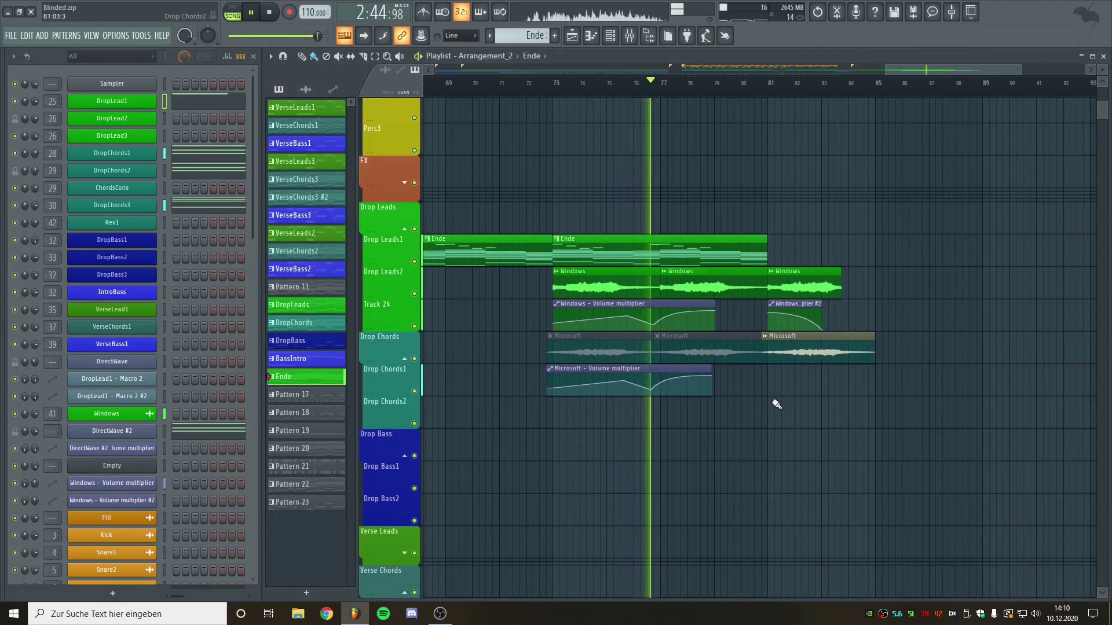
{"action": "scroll", "coordinate": [753, 408], "scroll_direction": "up", "scroll_amount": 3, "text": "ctrl"}
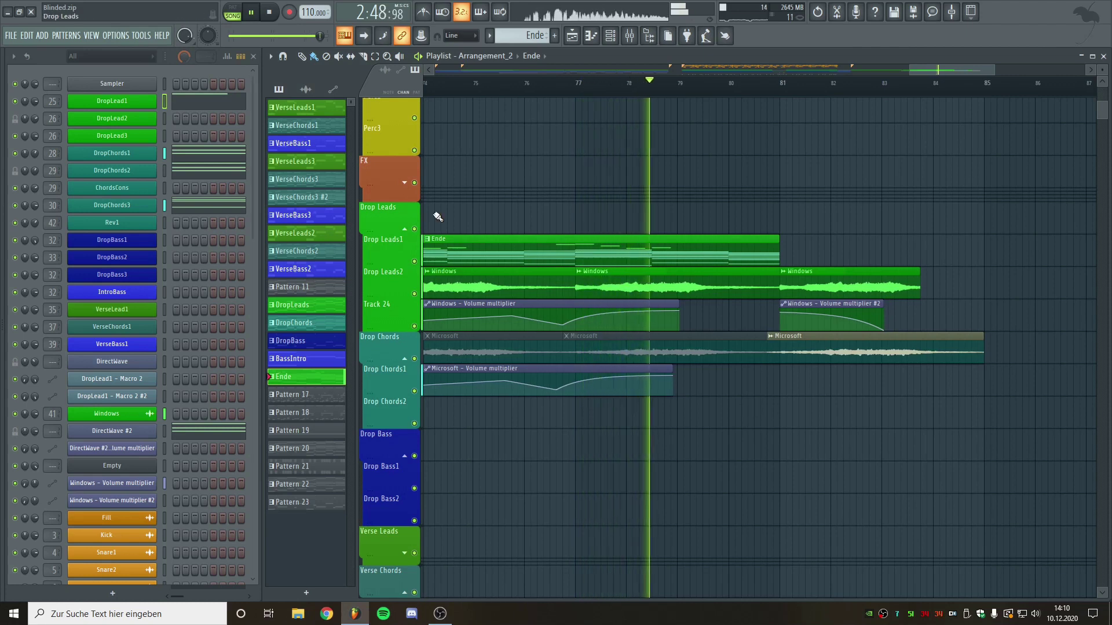
{"action": "middle_click_drag", "start_coordinate": [482, 193], "coordinate": [540, 239]}
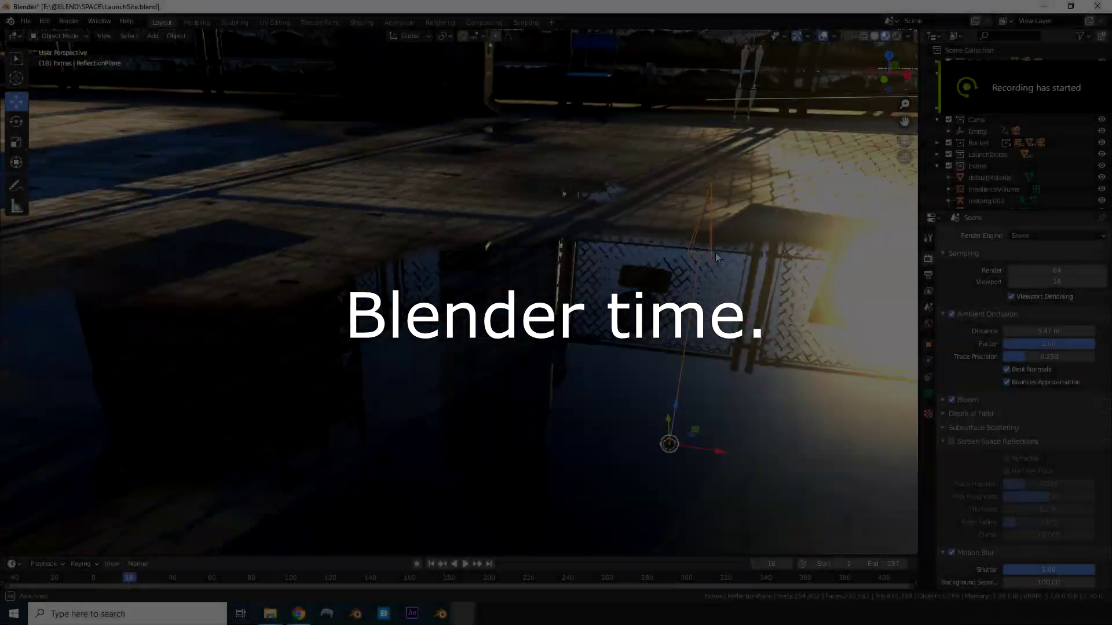
Orbit toward the launch tower, then fly around the pad with walk navigation for a wide view.
{"action": "middle_click_drag", "start_coordinate": [715, 252], "coordinate": [706, 322]}
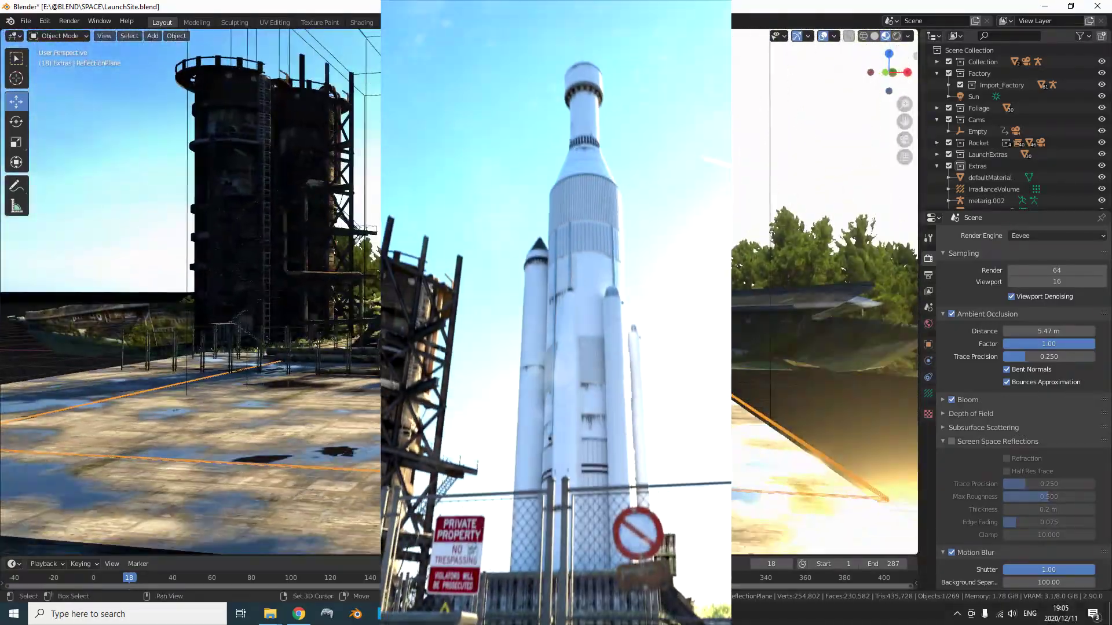
{"action": "middle_click_drag", "start_coordinate": [705, 322], "coordinate": [672, 331]}
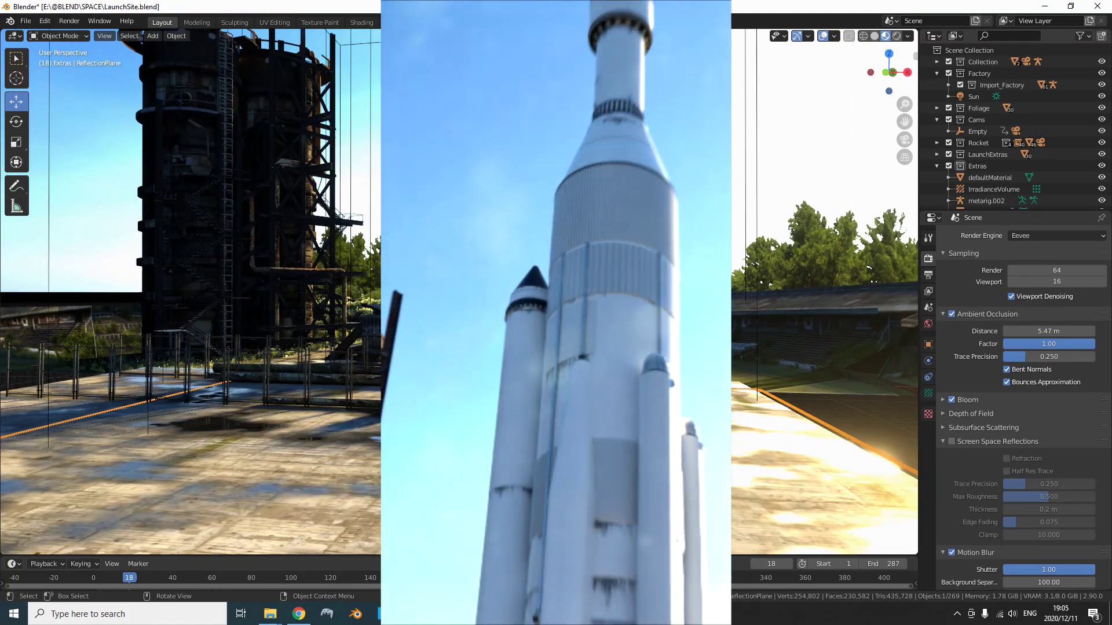
{"action": "key", "text": "shift+grave"}
{"action": "key", "text": "w"}
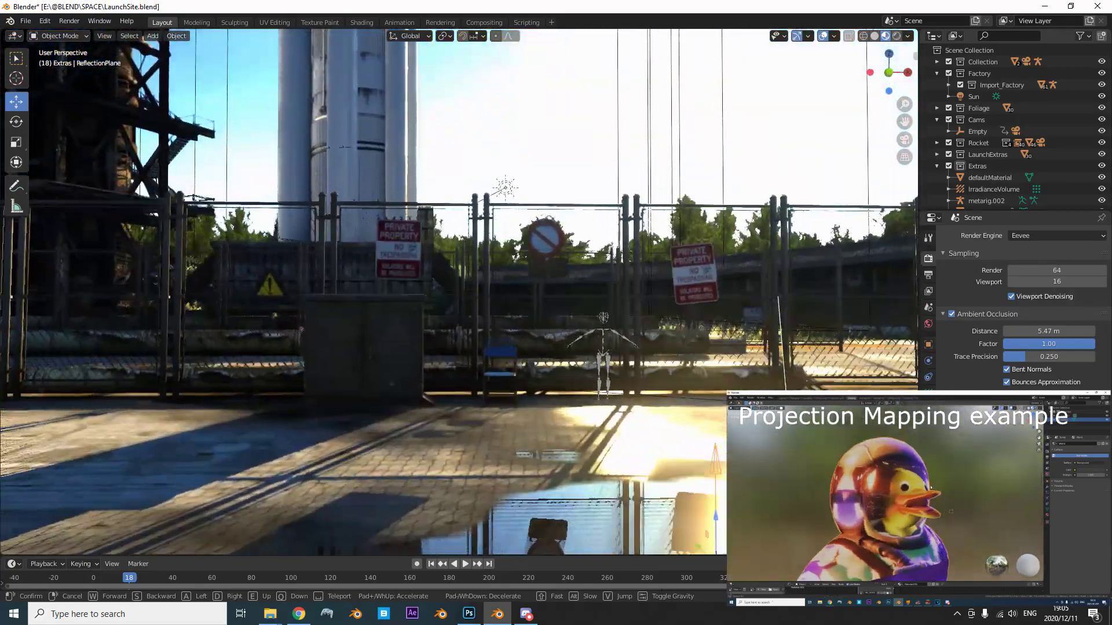
{"action": "key", "text": "s"}
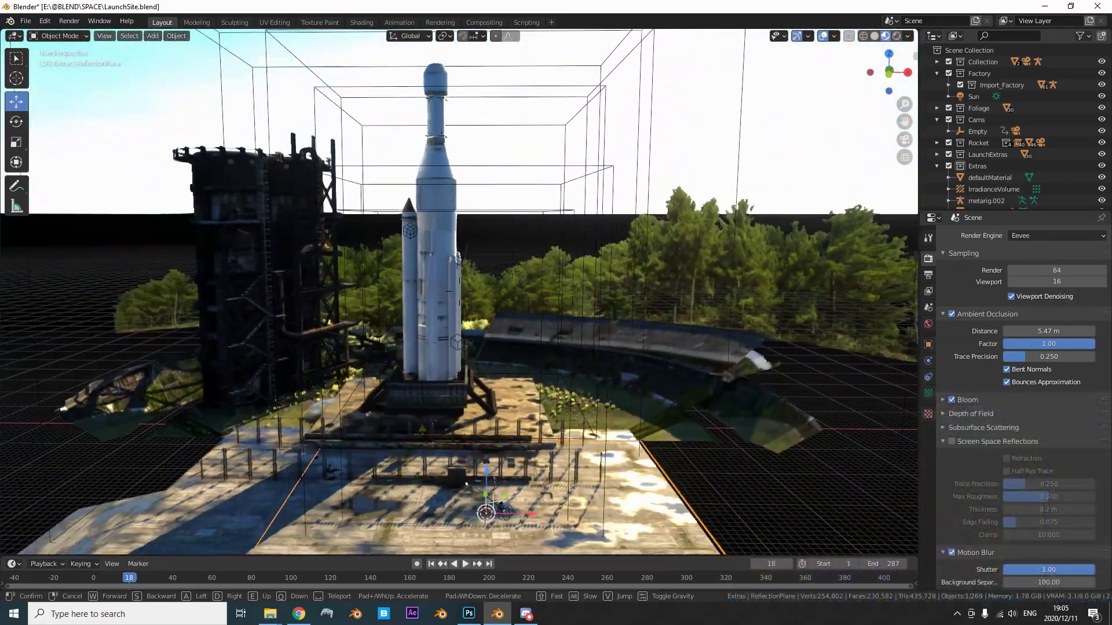
{"action": "key", "text": "s"}
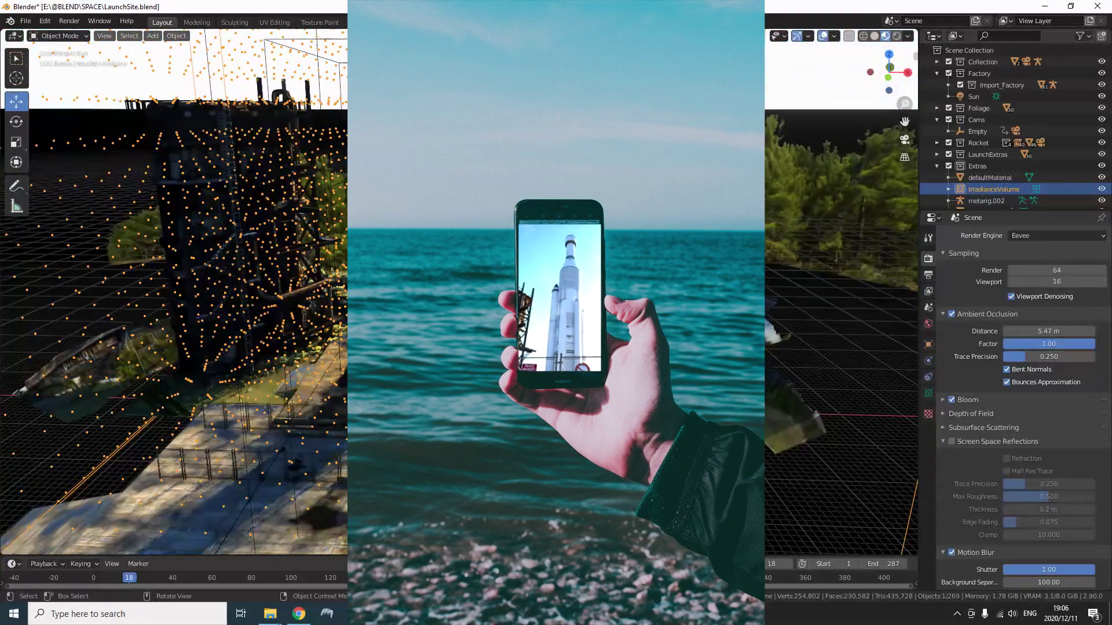
Orbit the takeoff view from the tower to the rocket.
{"action": "middle_click_drag", "start_coordinate": [174, 463], "coordinate": [201, 473]}
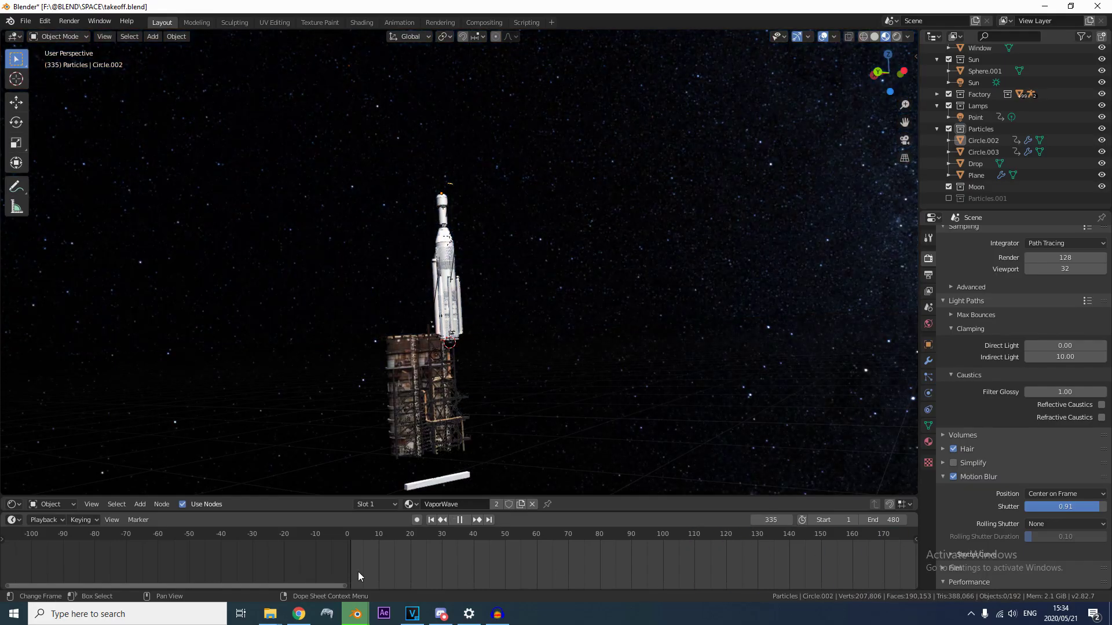
Stop the liftoff playback, replay it from frame 45 and orbit toward the tower.
{"action": "key", "text": "Escape"}
{"action": "middle_click_drag", "start_coordinate": [579, 347], "coordinate": [441, 255]}
{"action": "left_click", "coordinate": [422, 540]}
{"action": "key", "text": "space"}
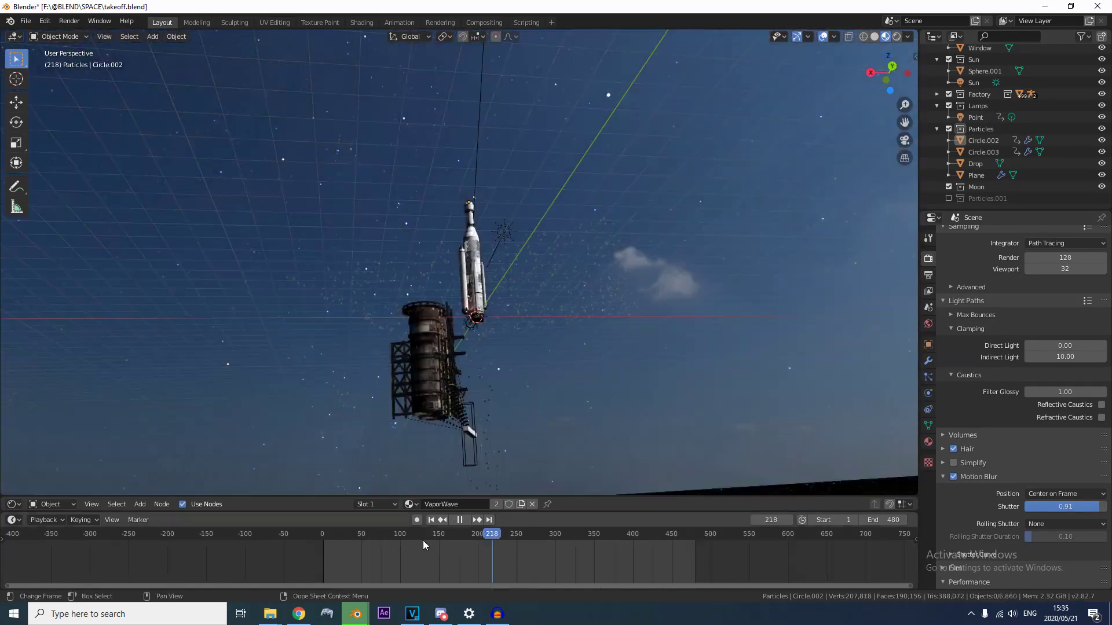
{"action": "scroll", "coordinate": [323, 545], "scroll_direction": "down", "scroll_amount": 4}
{"action": "middle_click_drag", "start_coordinate": [530, 251], "coordinate": [492, 266]}
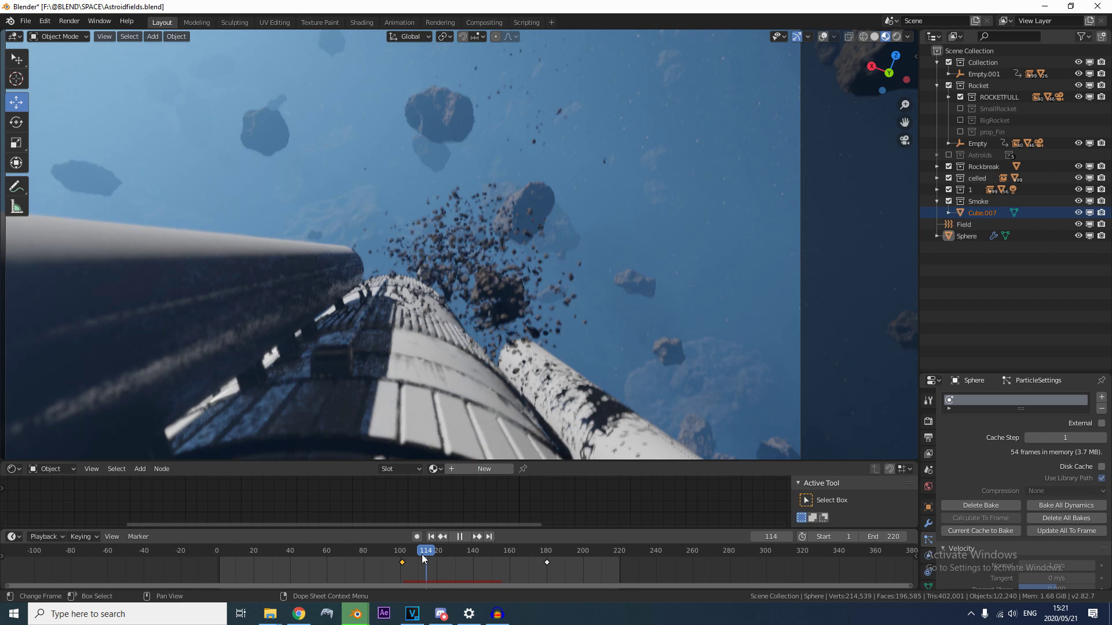
Stop the asteroid playback, leave camera view and switch to solid shading around the rocket.
{"action": "key", "text": "Escape"}
{"action": "key", "text": "KP_0"}
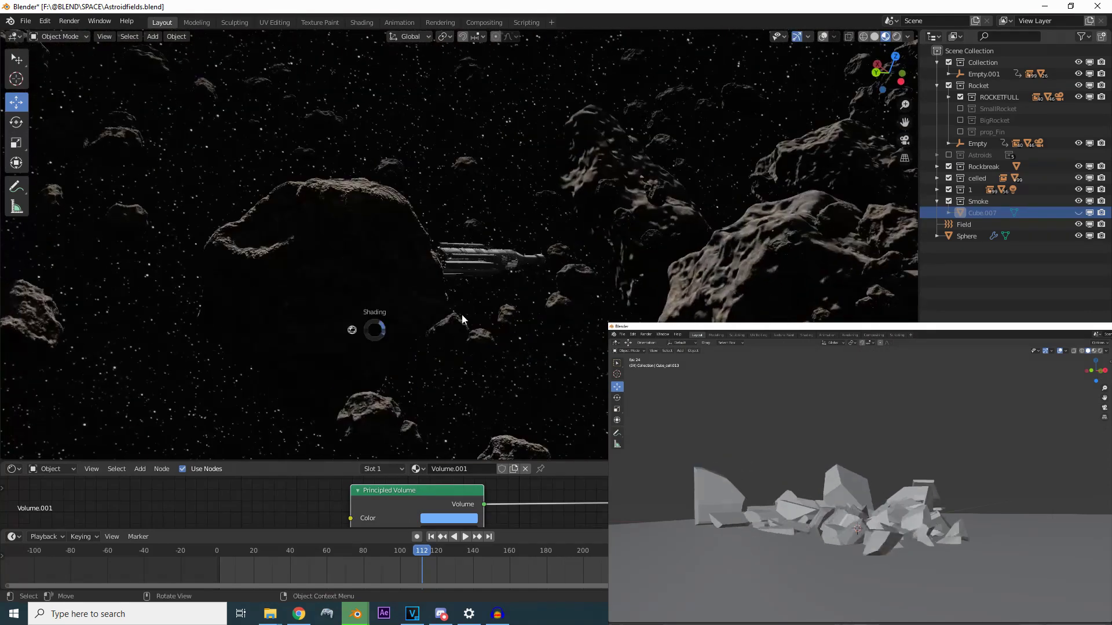
{"action": "left_click", "coordinate": [488, 321]}
{"action": "mouse_move", "coordinate": [489, 321]}
{"action": "middle_mouse_down"}
{"action": "mouse_move", "coordinate": [446, 312]}
{"action": "mouse_move", "coordinate": [482, 318]}
{"action": "mouse_move", "coordinate": [468, 325]}
{"action": "middle_mouse_up"}
Replay from an earlier frame and place the green smoke clip over the rocket footage.
{"action": "key", "text": "space"}
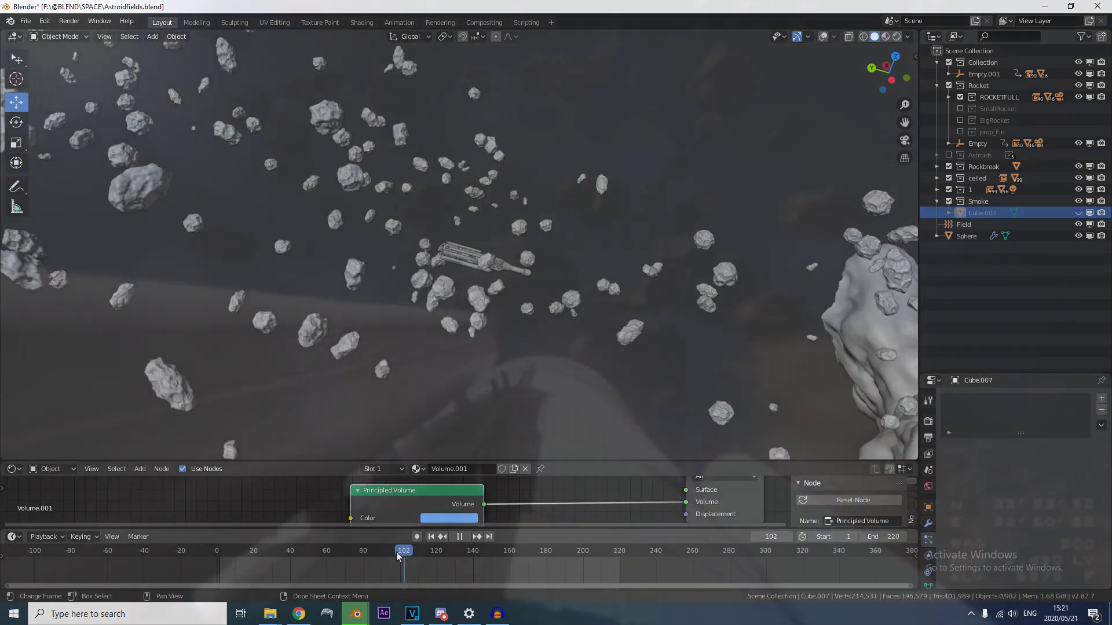
{"action": "left_click", "coordinate": [346, 554]}
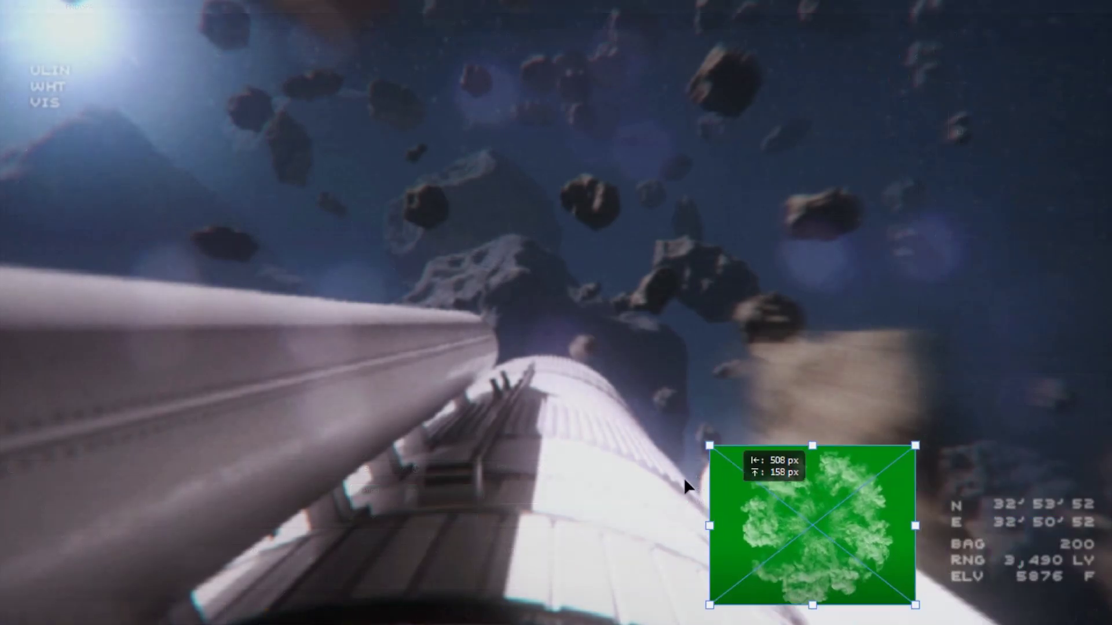
{"action": "left_click_drag", "start_coordinate": [684, 478], "coordinate": [517, 369]}
{"action": "left_click_drag", "start_coordinate": [516, 364], "coordinate": [517, 364]}
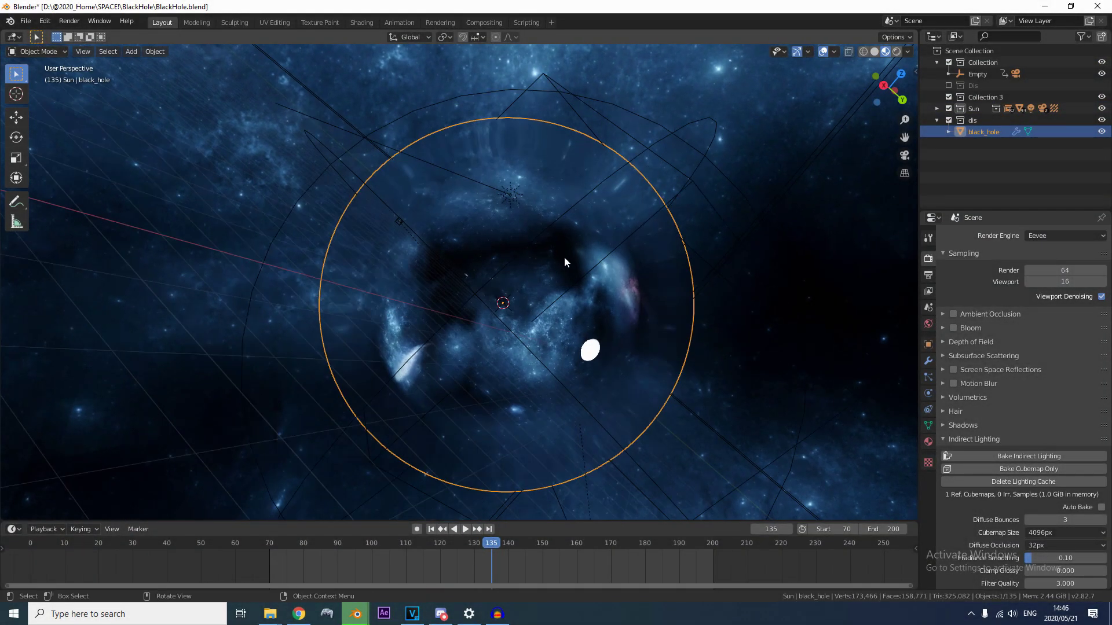
Switch to front view and orbit around the black hole, cancelling an accidental move.
{"action": "key", "text": "KP_1"}
{"action": "scroll", "coordinate": [502, 246], "scroll_direction": "up", "scroll_amount": 1}
{"action": "middle_click_drag", "start_coordinate": [502, 247], "coordinate": [437, 249]}
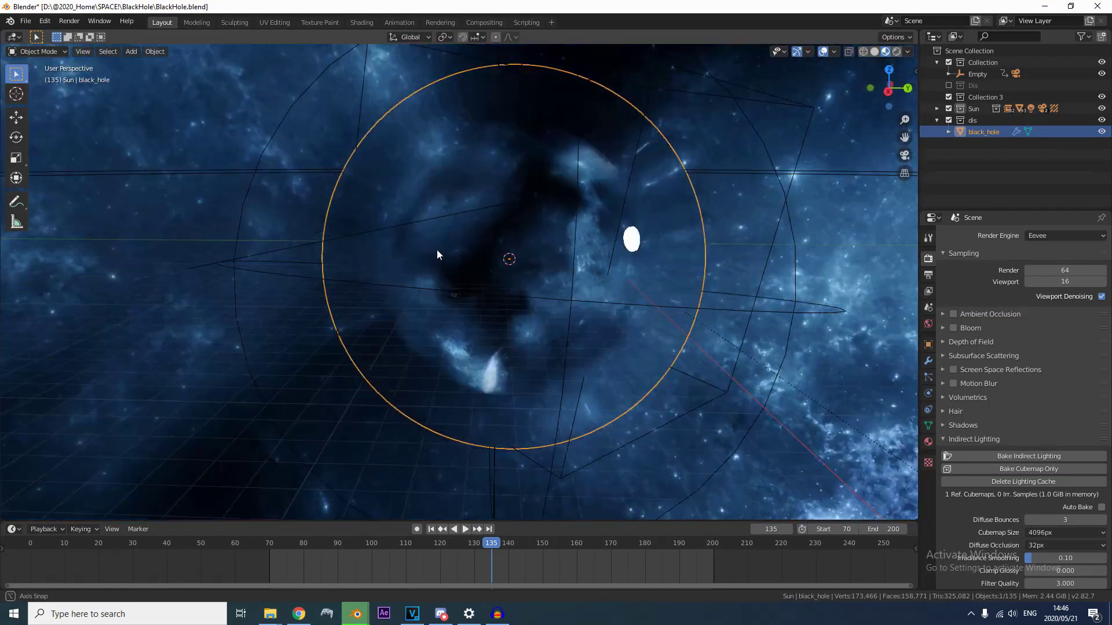
{"action": "key", "text": "g"}
{"action": "right_click", "coordinate": [611, 218]}
{"action": "mouse_move", "coordinate": [611, 217]}
{"action": "middle_mouse_down"}
{"action": "mouse_move", "coordinate": [387, 253]}
{"action": "mouse_move", "coordinate": [300, 250]}
{"action": "mouse_move", "coordinate": [597, 230]}
{"action": "mouse_move", "coordinate": [547, 244]}
{"action": "mouse_move", "coordinate": [401, 248]}
{"action": "mouse_move", "coordinate": [567, 252]}
{"action": "middle_mouse_up"}
Switch the viewport shading to Solid, then to Material Preview.
{"action": "key", "text": "z"}
{"action": "left_click", "coordinate": [582, 241]}
{"action": "left_click", "coordinate": [544, 313]}
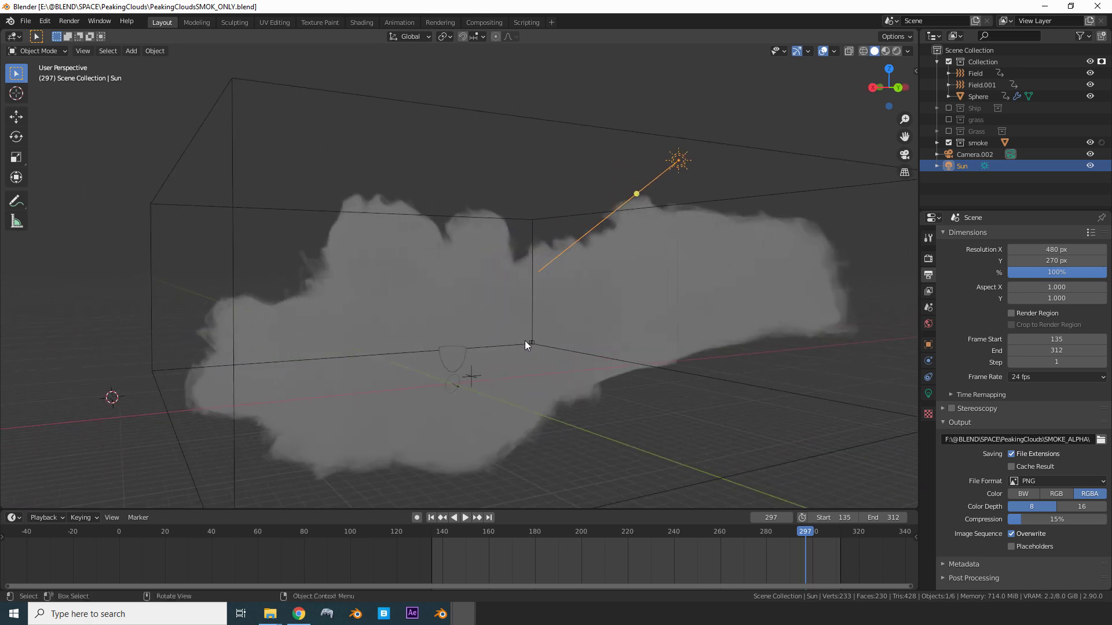
Show the smoke cloud in Material Preview, orbit around it, and open the render resolution presets.
{"action": "left_click", "coordinate": [885, 52]}
{"action": "mouse_move", "coordinate": [458, 275]}
{"action": "middle_mouse_down"}
{"action": "mouse_move", "coordinate": [578, 269]}
{"action": "mouse_move", "coordinate": [567, 280]}
{"action": "middle_mouse_up"}
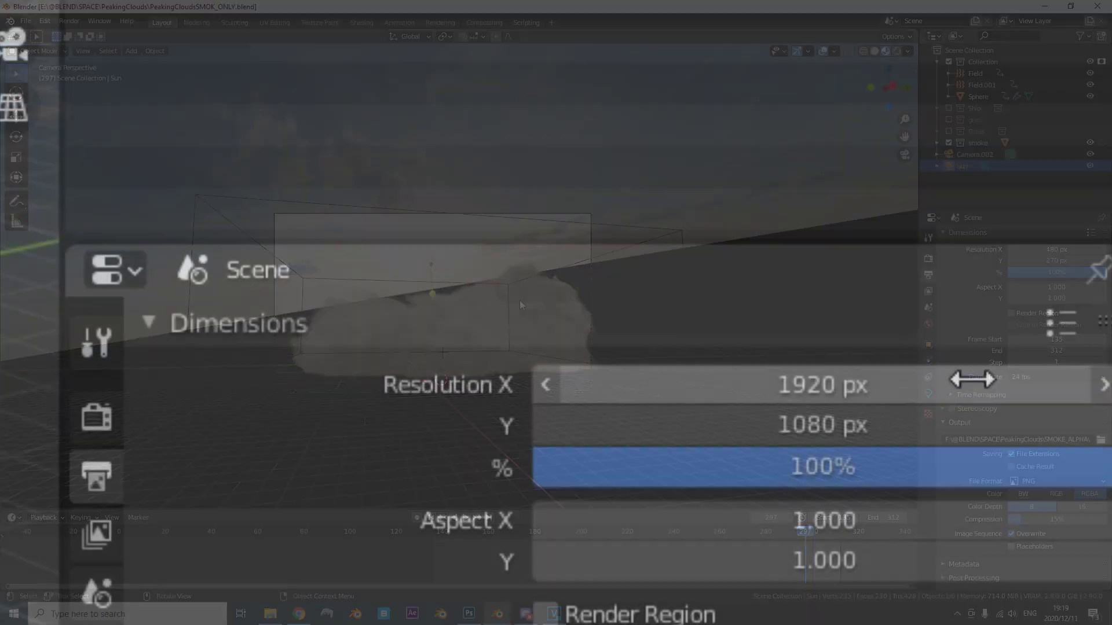
{"action": "left_click", "coordinate": [1091, 232]}
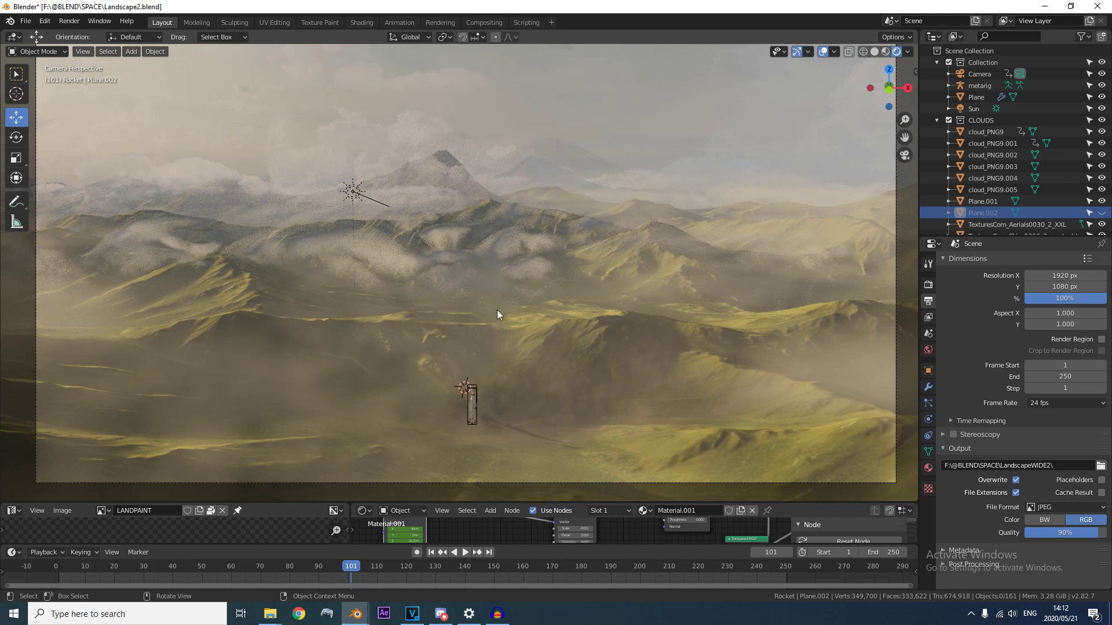
Orbit out of the camera view to look over the Landscape2 mountains and clouds.
{"action": "middle_click_drag", "start_coordinate": [497, 311], "coordinate": [405, 249]}
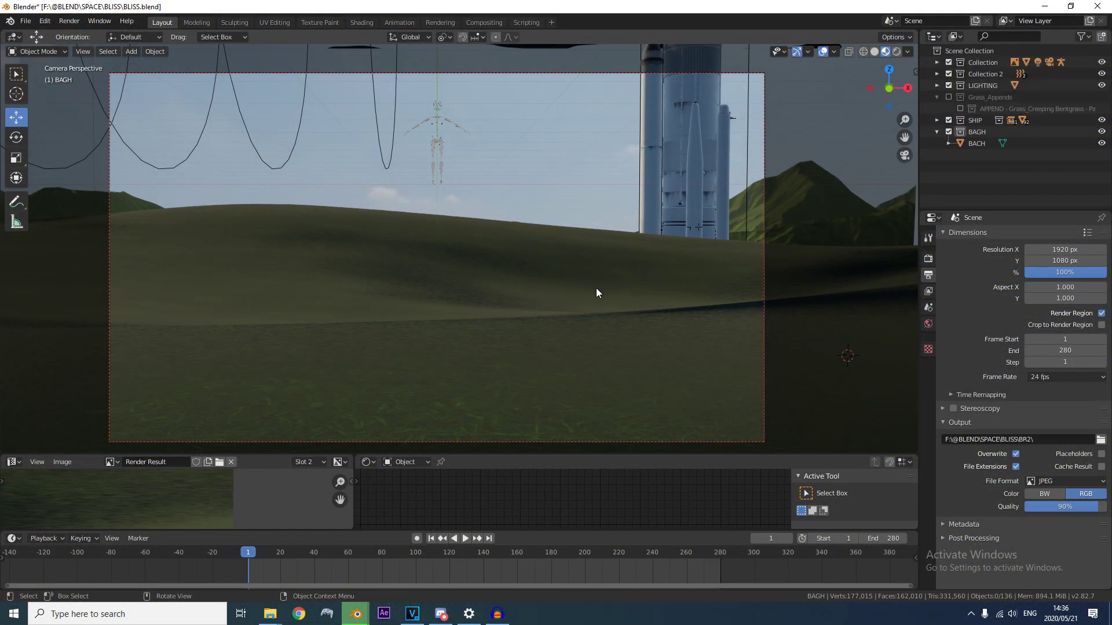
{"action": "middle_click_drag", "start_coordinate": [595, 287], "coordinate": [197, 397]}
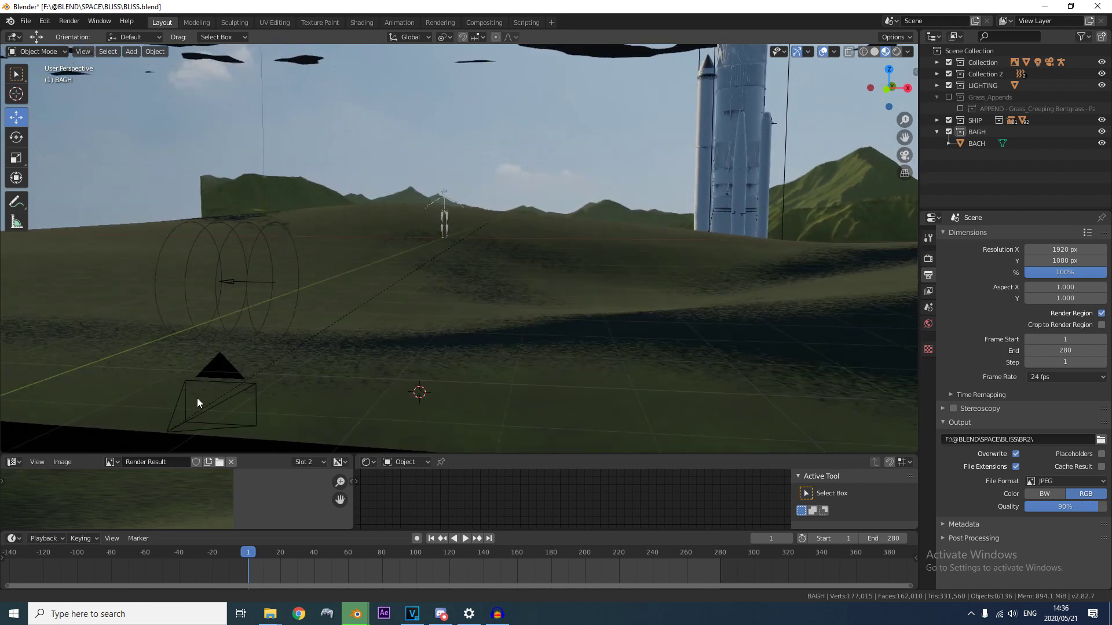